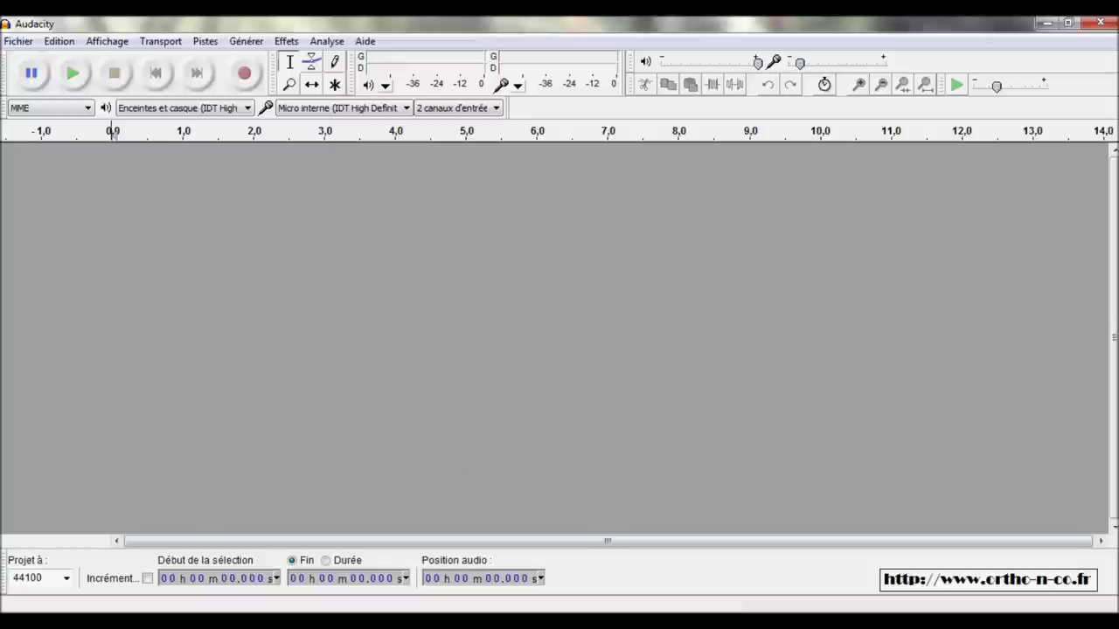
Import VA007_064KBPS_120804_121432.MP3 from Windows Explorer into Audacity and enlarge the track to fill the workspace height
key("alt+Tab")
left_click_drag(147, 127, 516, 330)
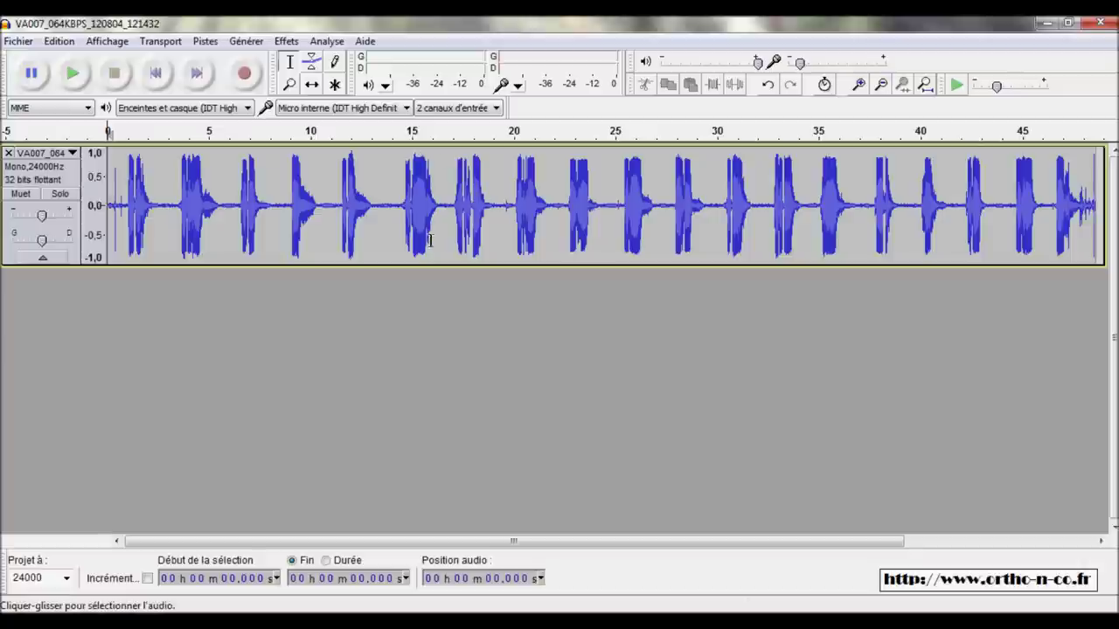
left_click_drag(453, 265, 477, 531)
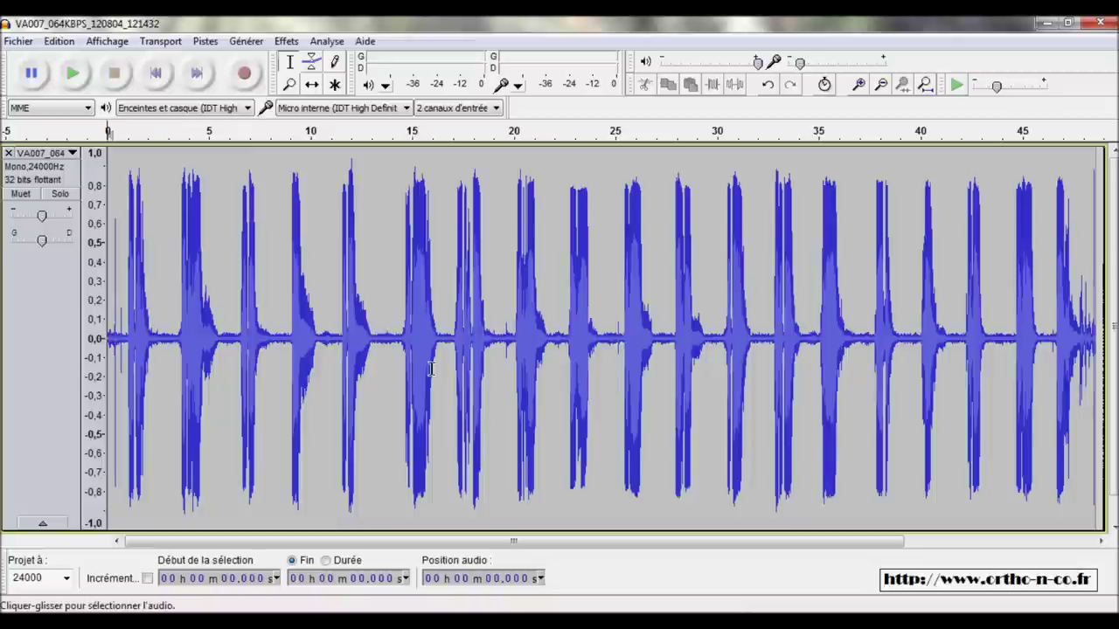
Select the first spoken word from about 1.052 s to 2.098 s and play the selection to check its limits
scroll(433, 368, "up", 3, "ctrl")
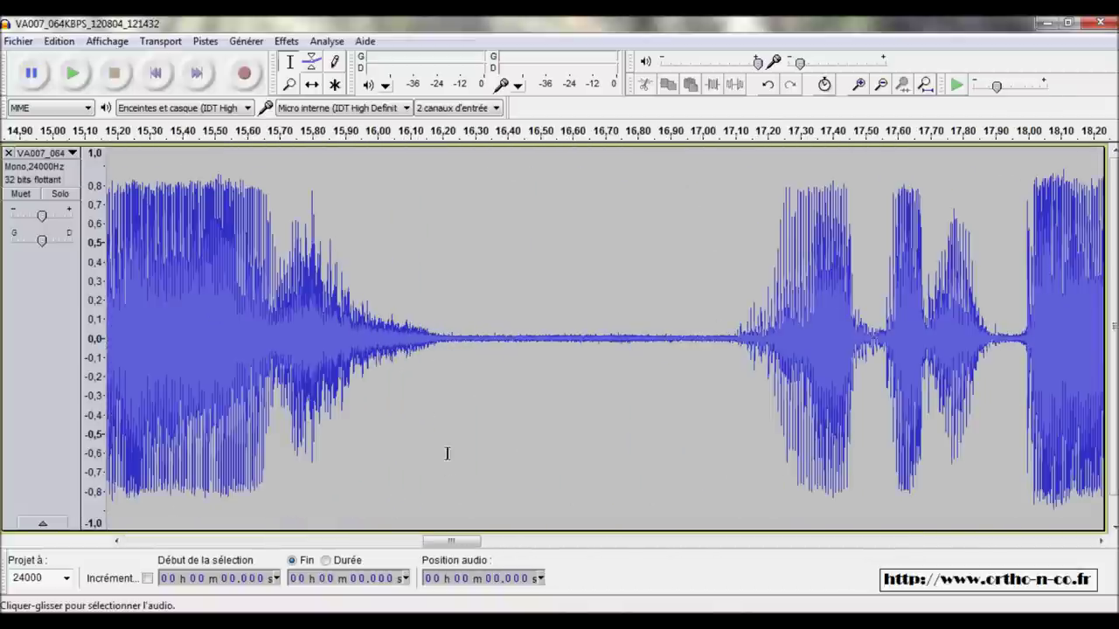
left_click_drag(451, 542, 150, 542)
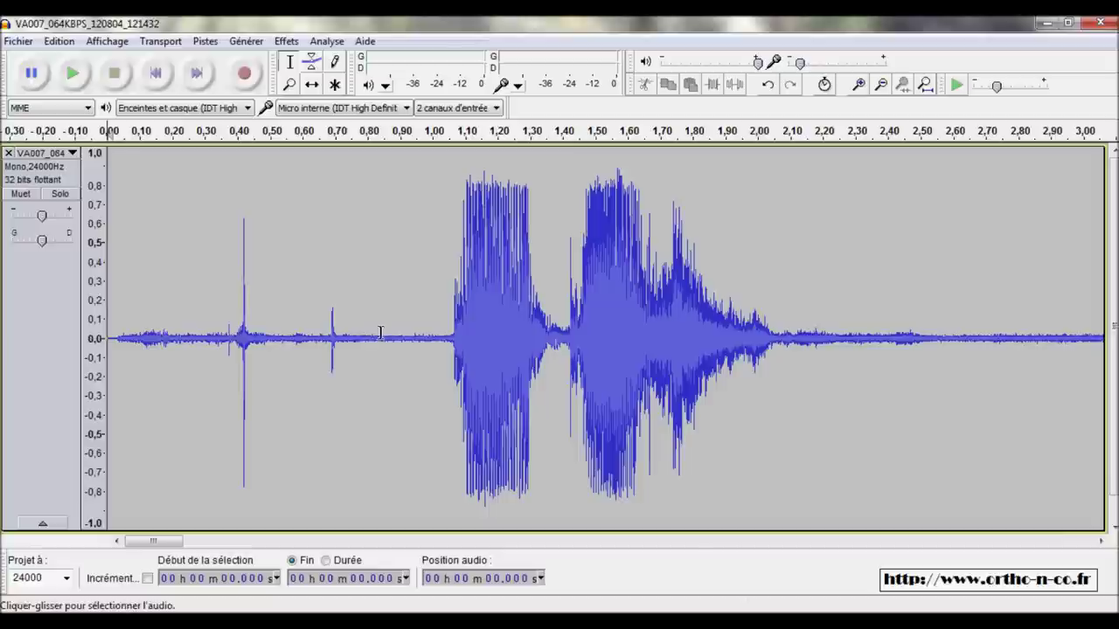
left_click(446, 338)
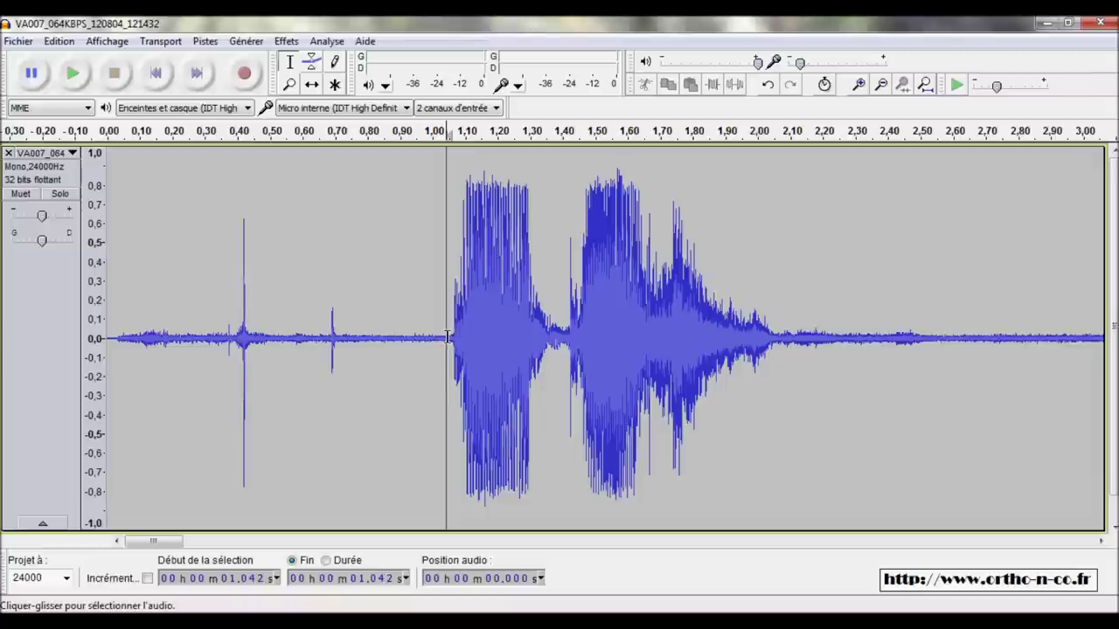
left_click_drag(446, 337, 799, 341)
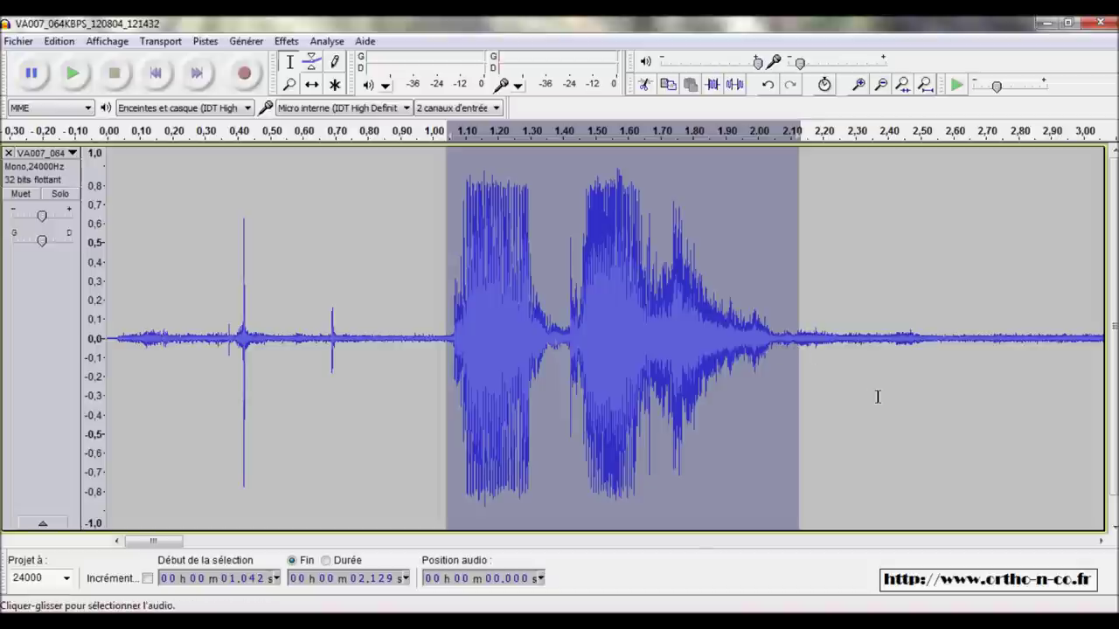
key("space")
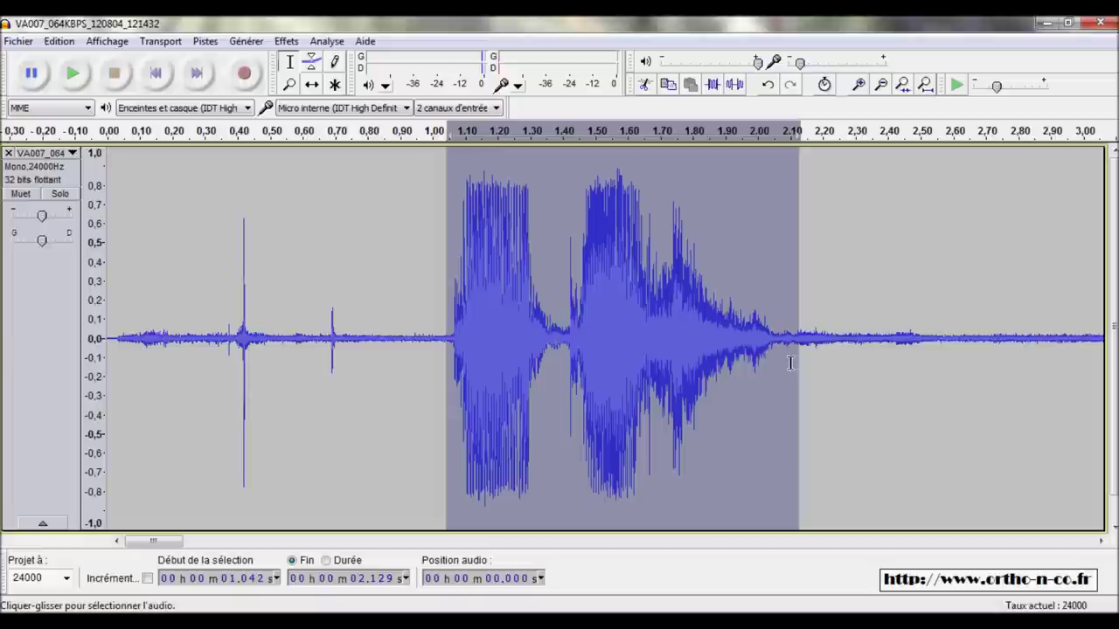
mouse_move(784, 351)
left_mouse_down()
mouse_move(914, 347)
mouse_move(669, 358)
mouse_move(931, 342)
mouse_move(743, 367)
mouse_move(791, 359)
left_mouse_up()
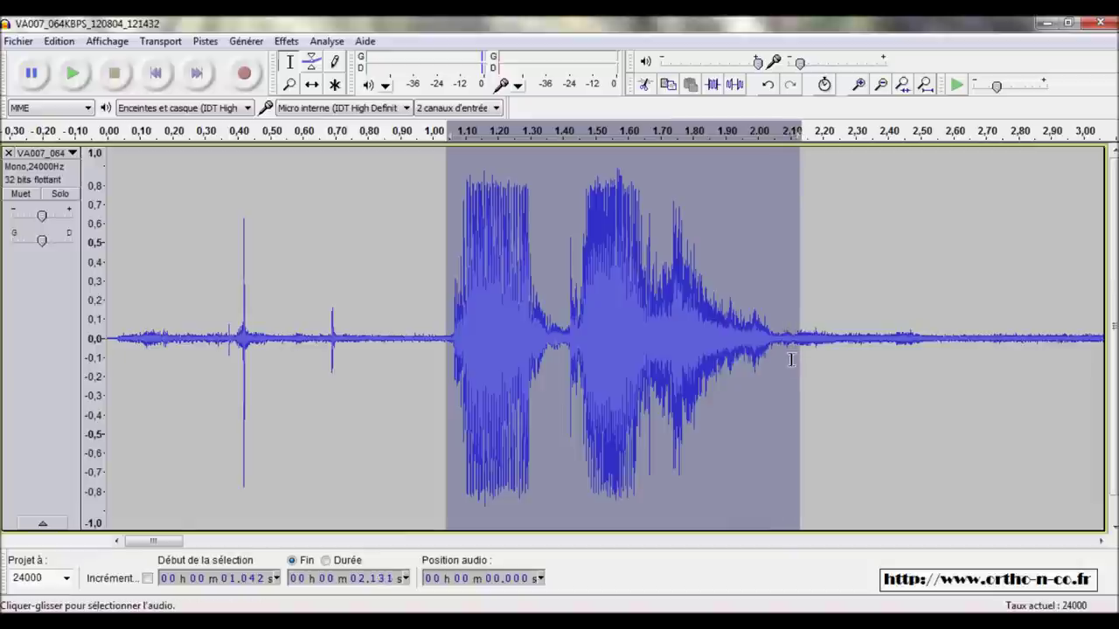
left_click(436, 345)
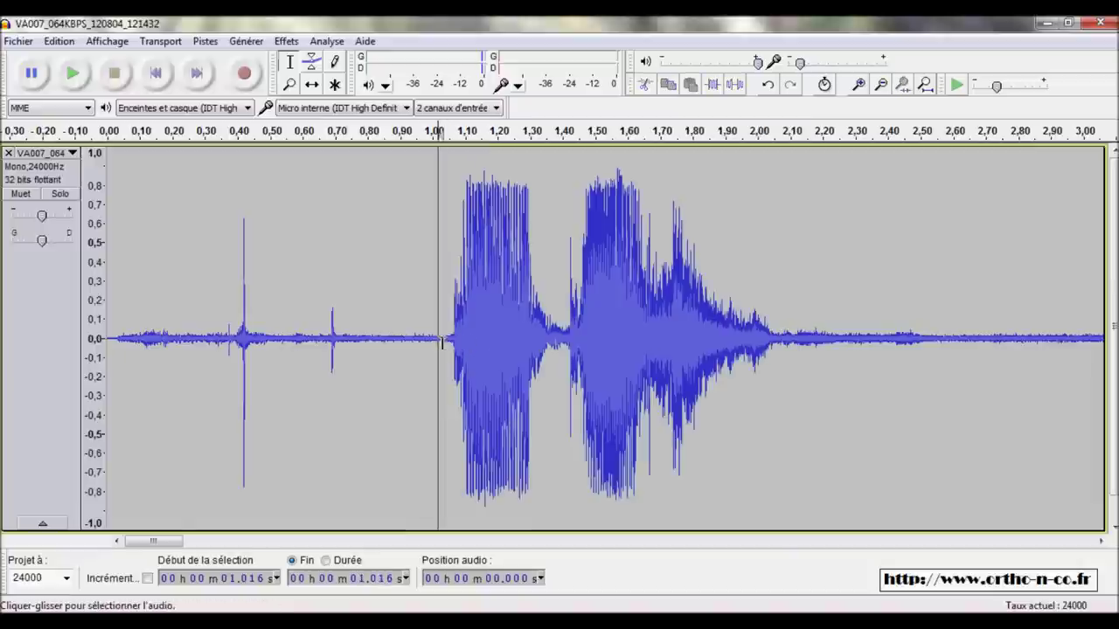
left_click_drag(449, 341, 776, 349)
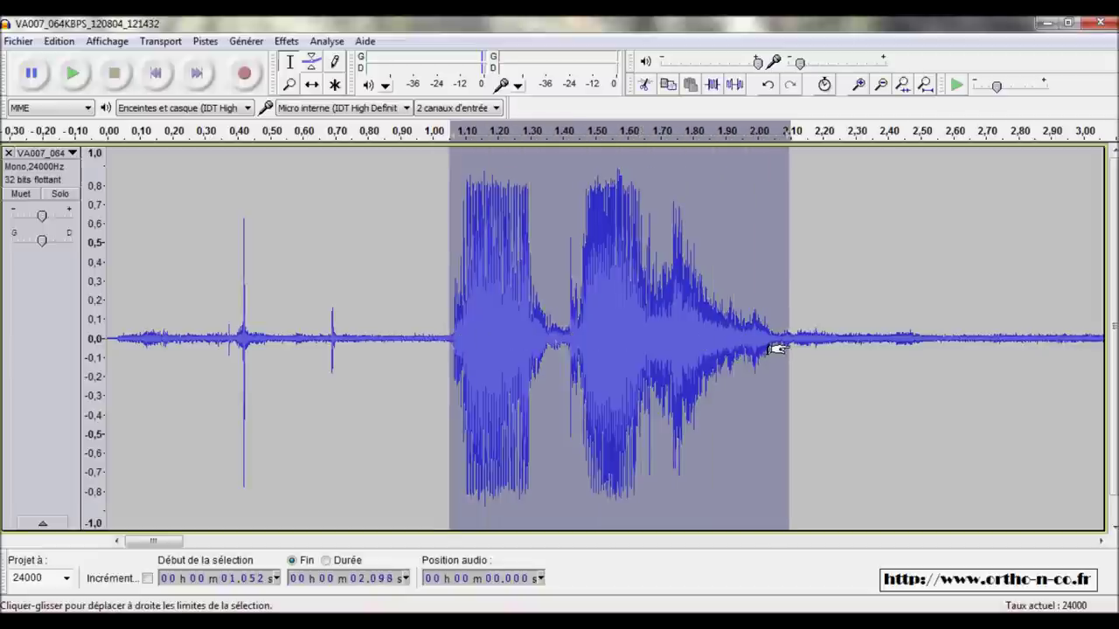
key("space")
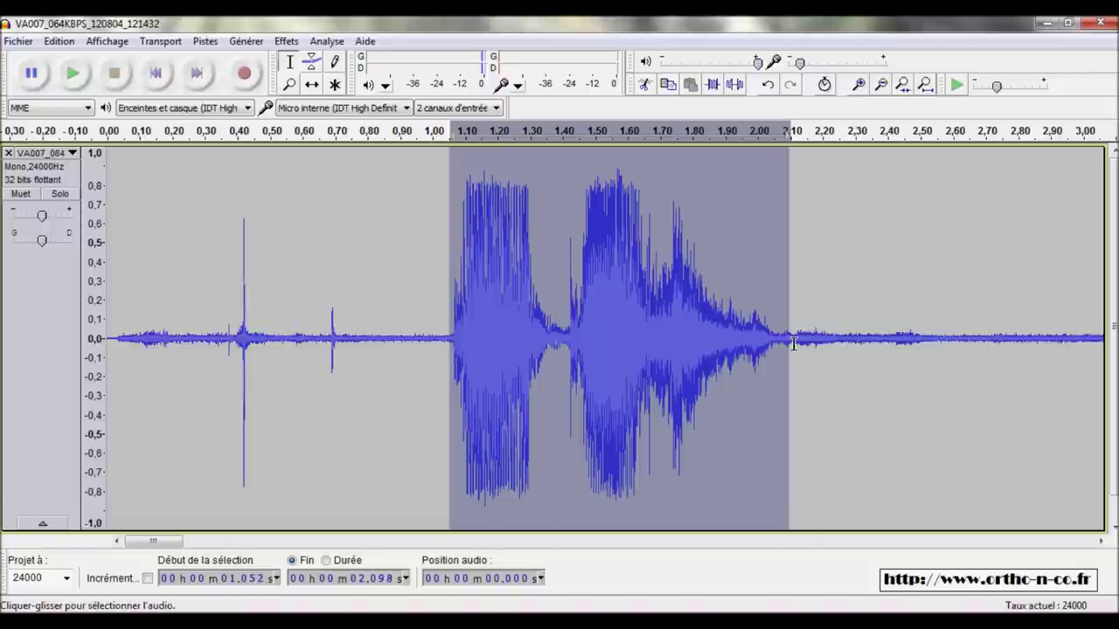
Export the selected word as an MP3 file named dentiste in the audio folder
left_click(22, 42)
left_click(95, 286)
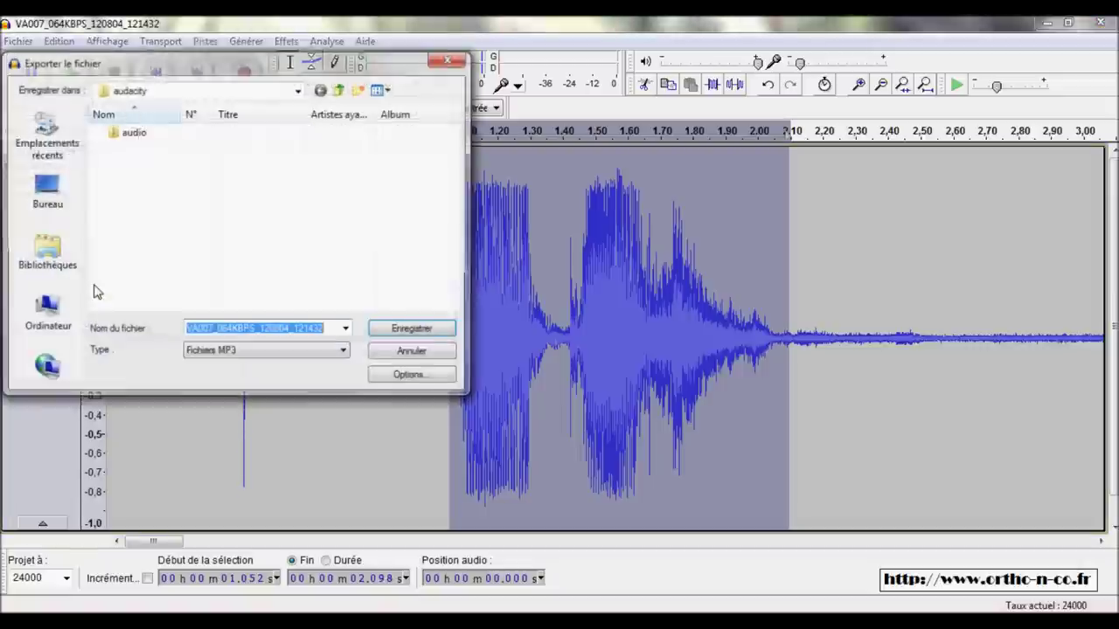
double_click(129, 136)
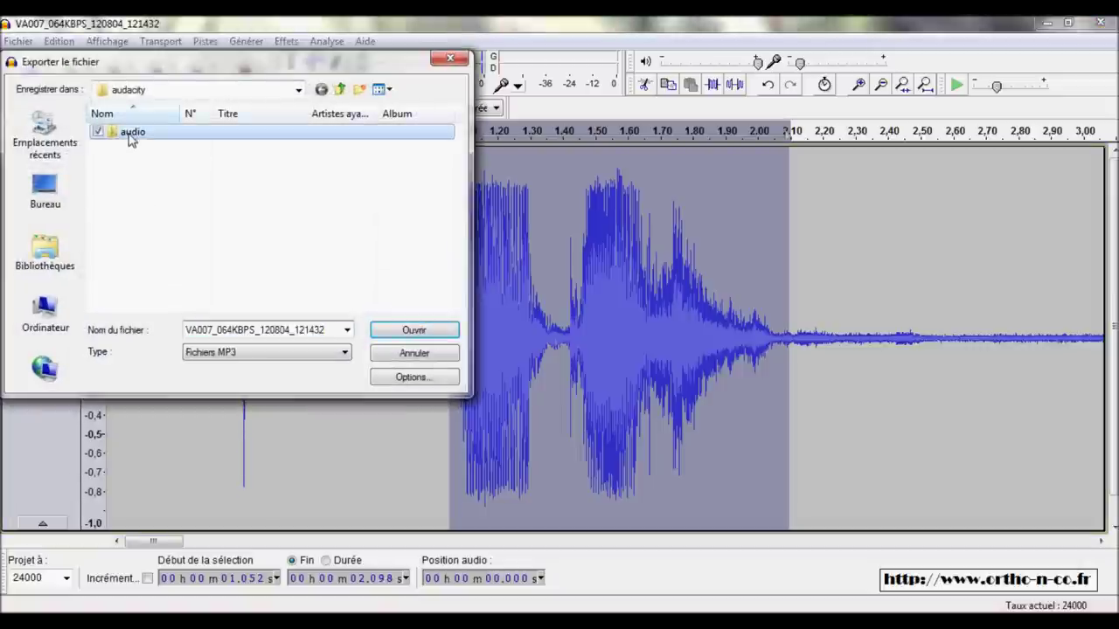
double_click(231, 330)
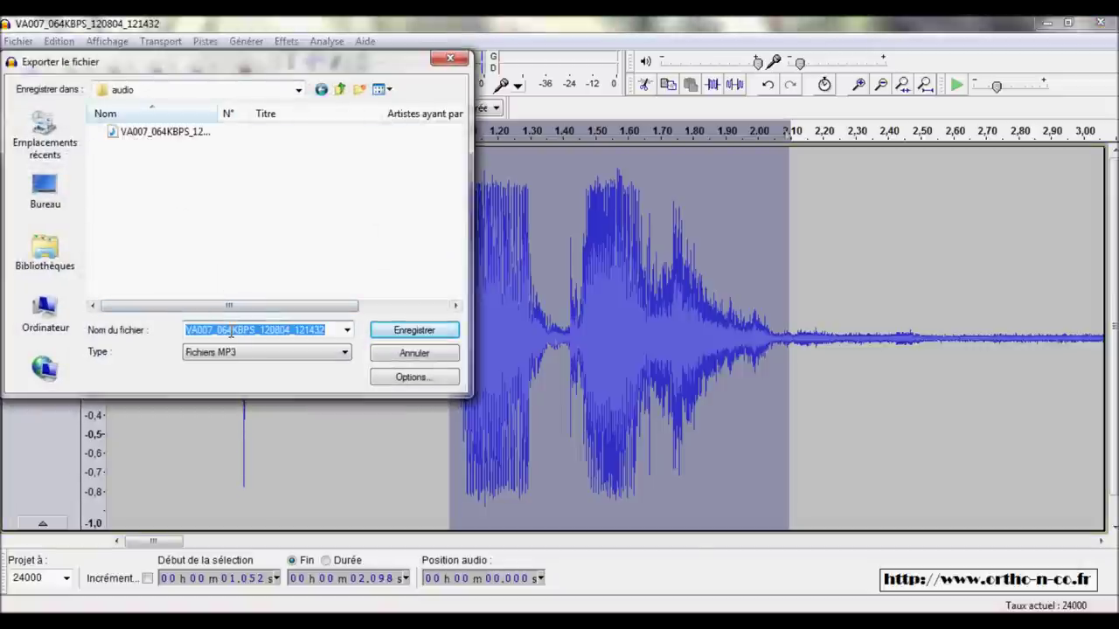
type("dentis")
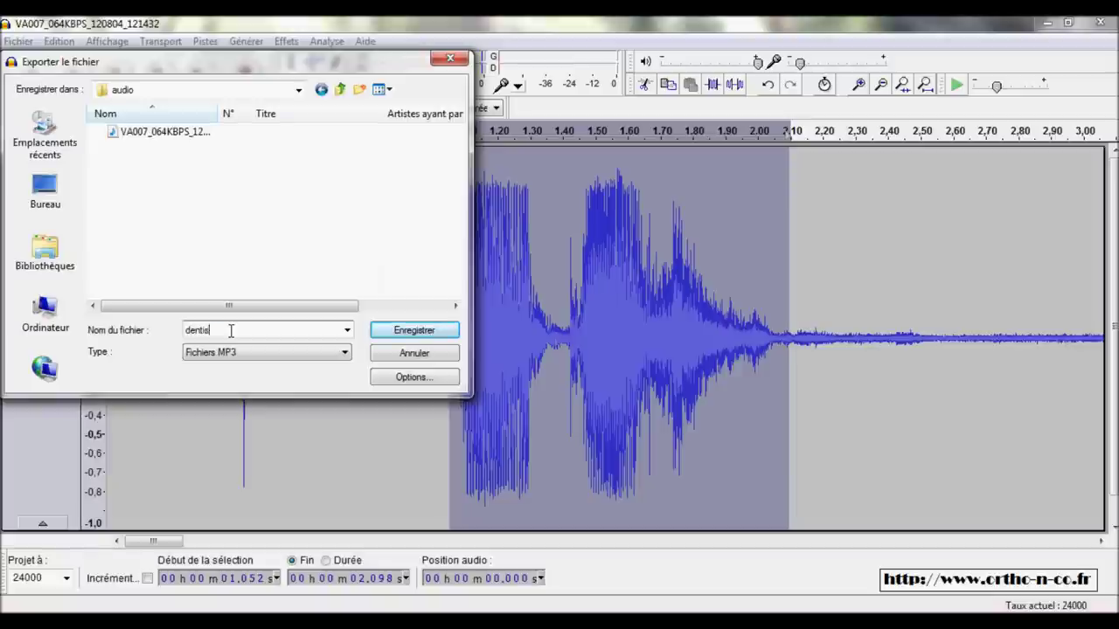
type("te")
left_click(380, 333)
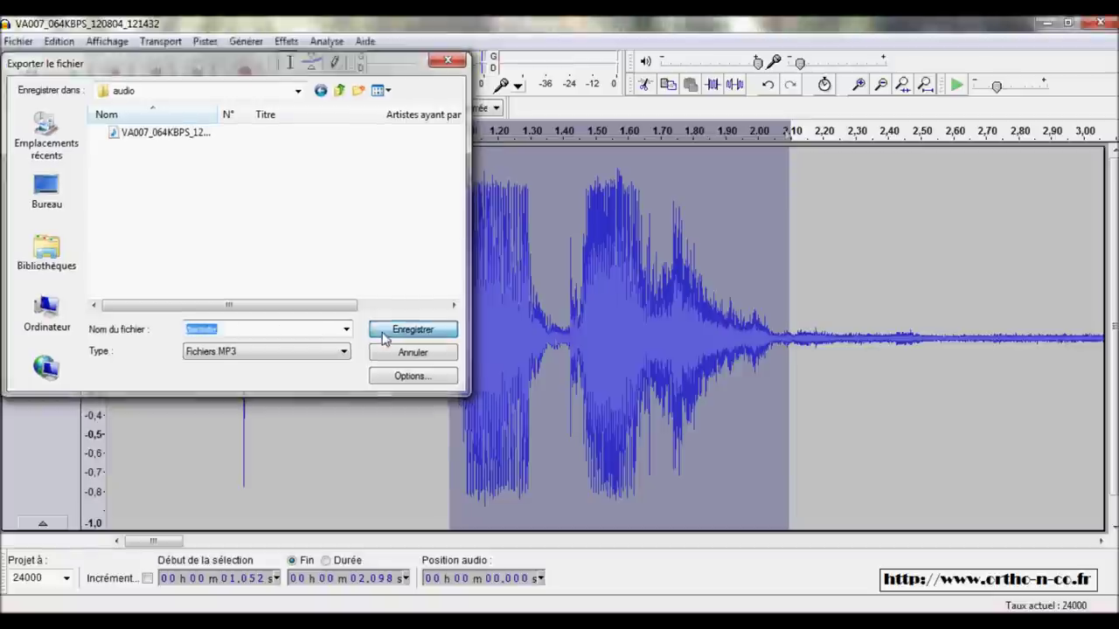
Fill in the metadata with the artist's name, track title "dentiste", an album title containing the artist's name and year 2012, and finish the export
left_click(462, 230)
left_click(461, 230)
type("John Doe")
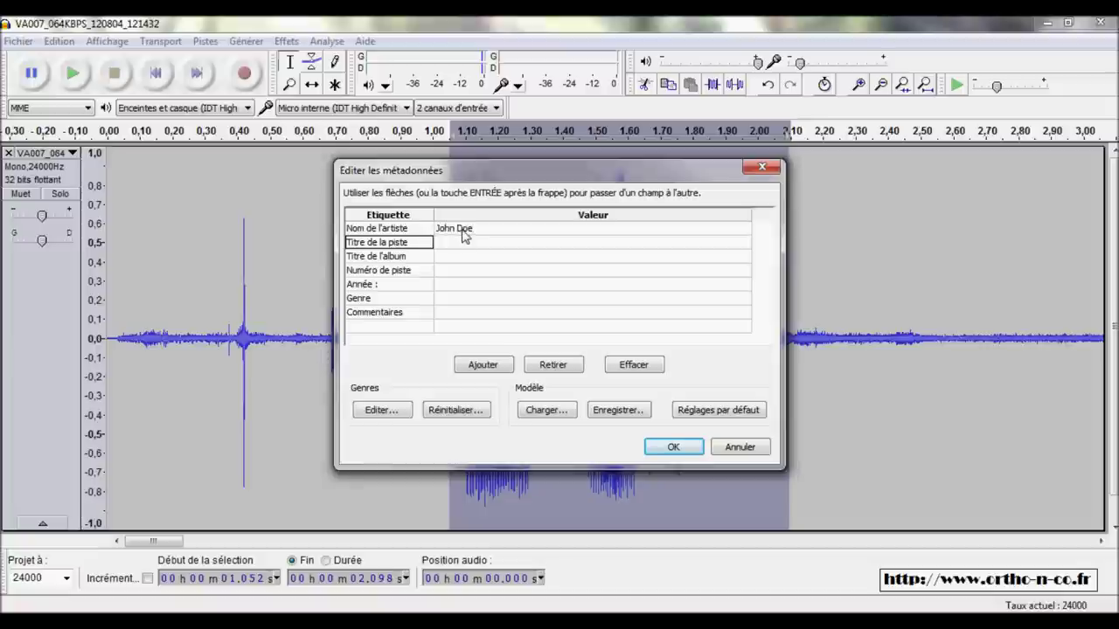
type("dentiste")
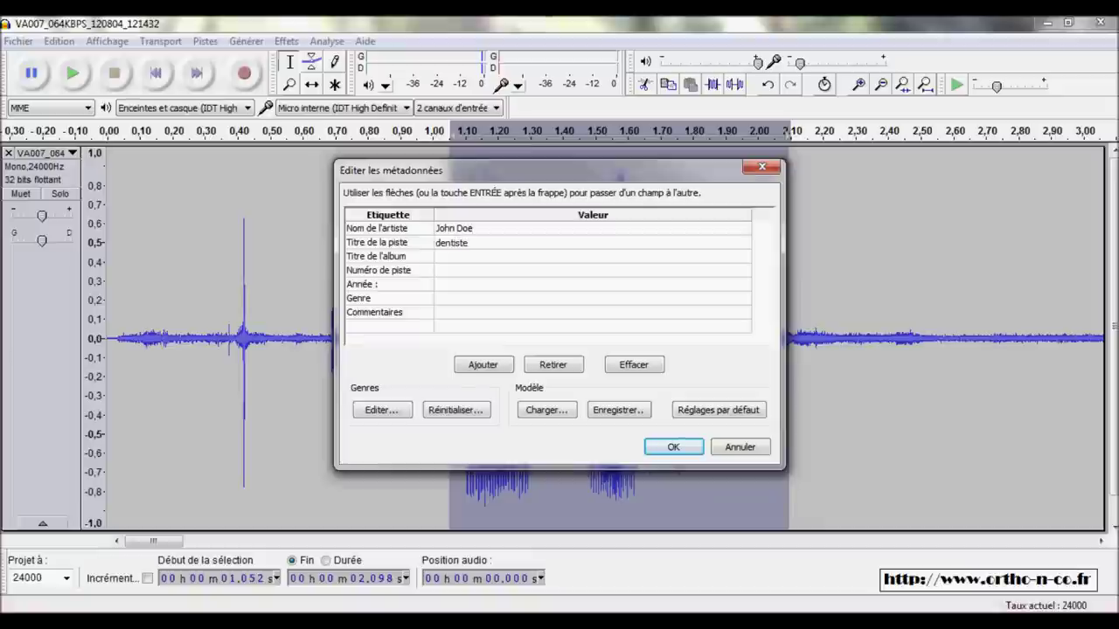
type("Voix de John Doe")
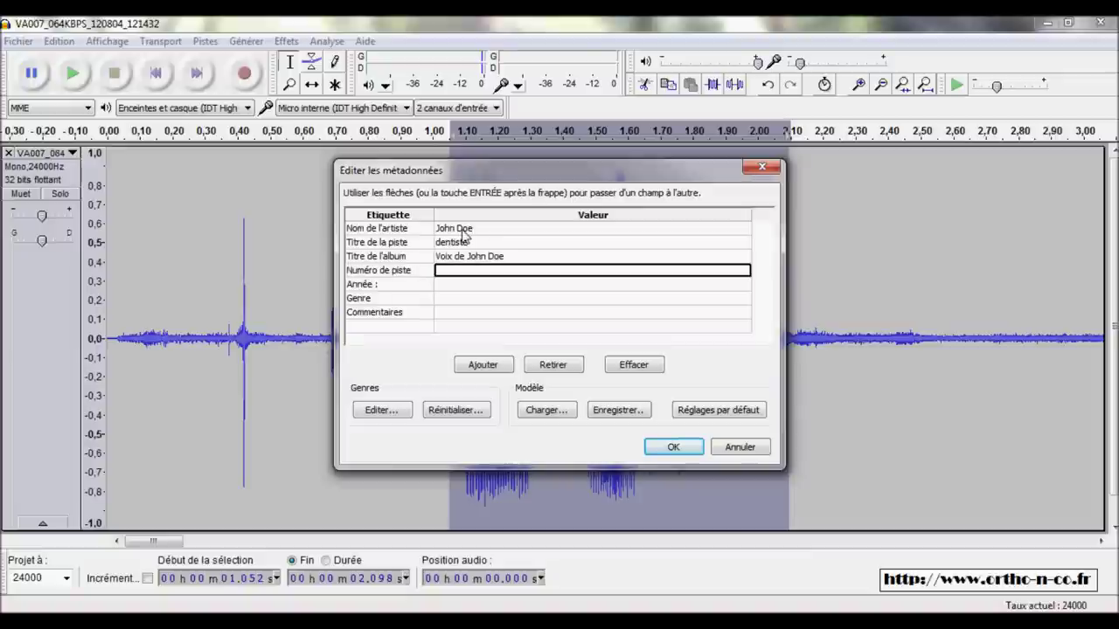
key("Return")
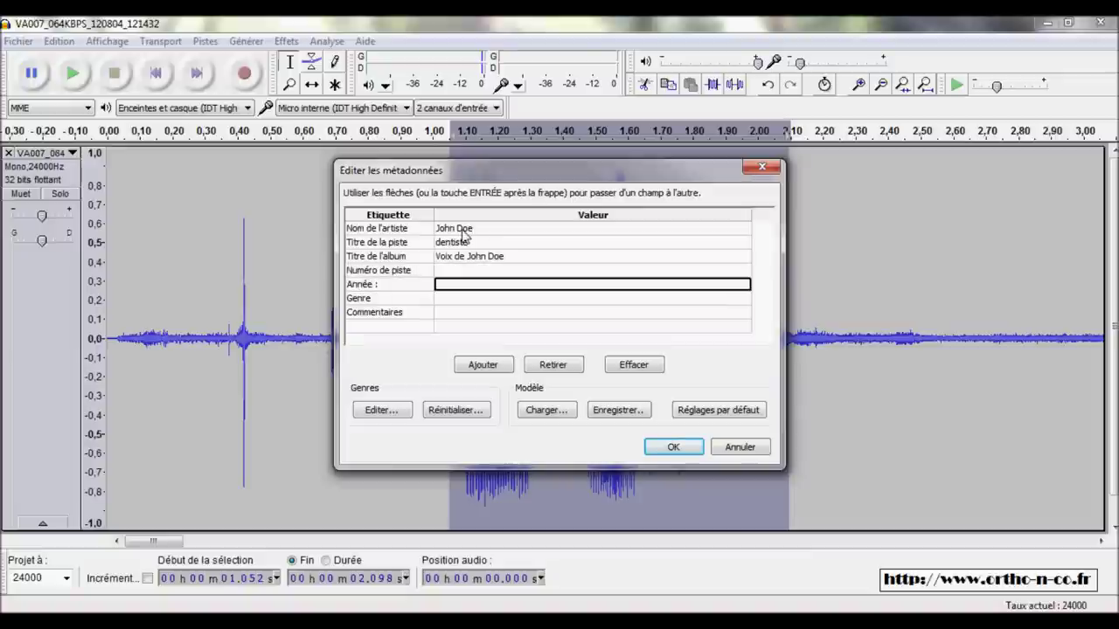
type("2012")
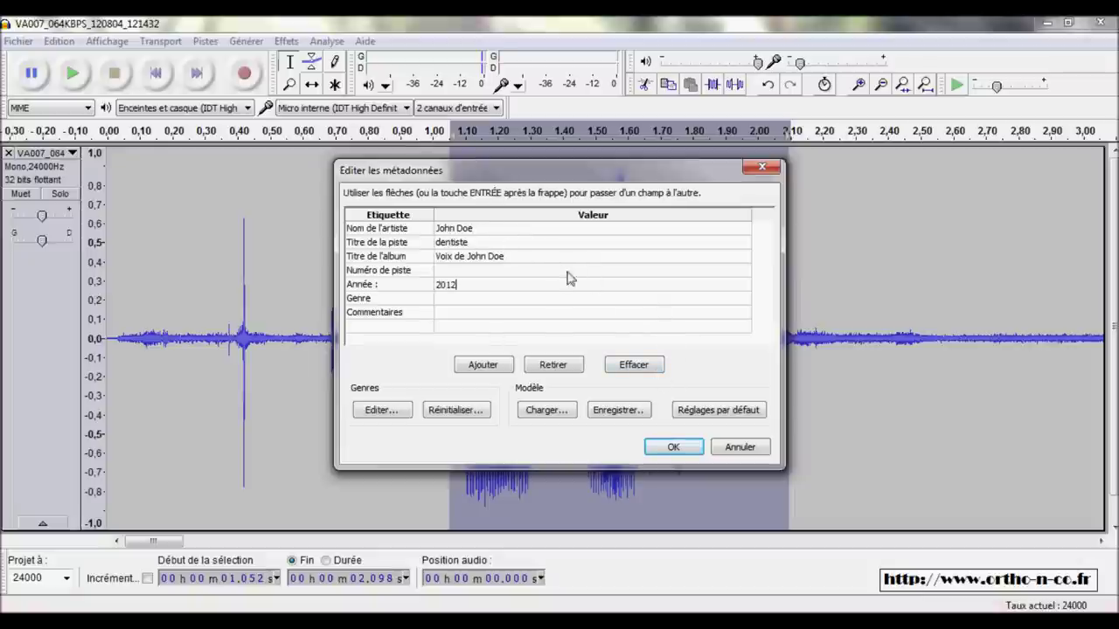
left_click(673, 447)
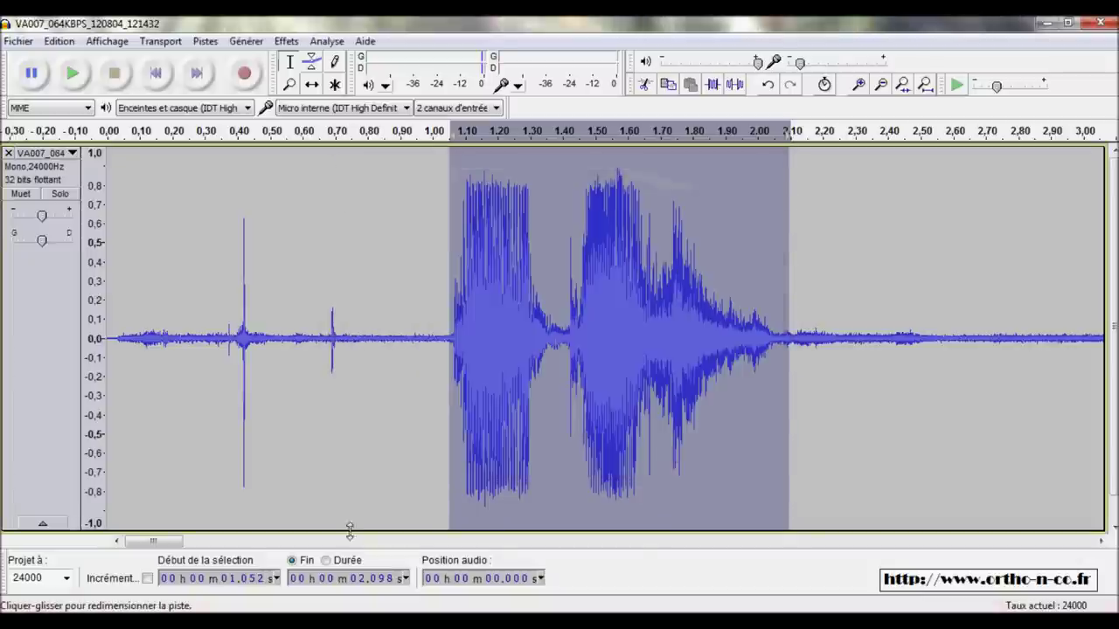
Switch to Windows Explorer, play dentiste.mp3 from the audio folder, check its metadata and return to Audacity
key("alt+Tab")
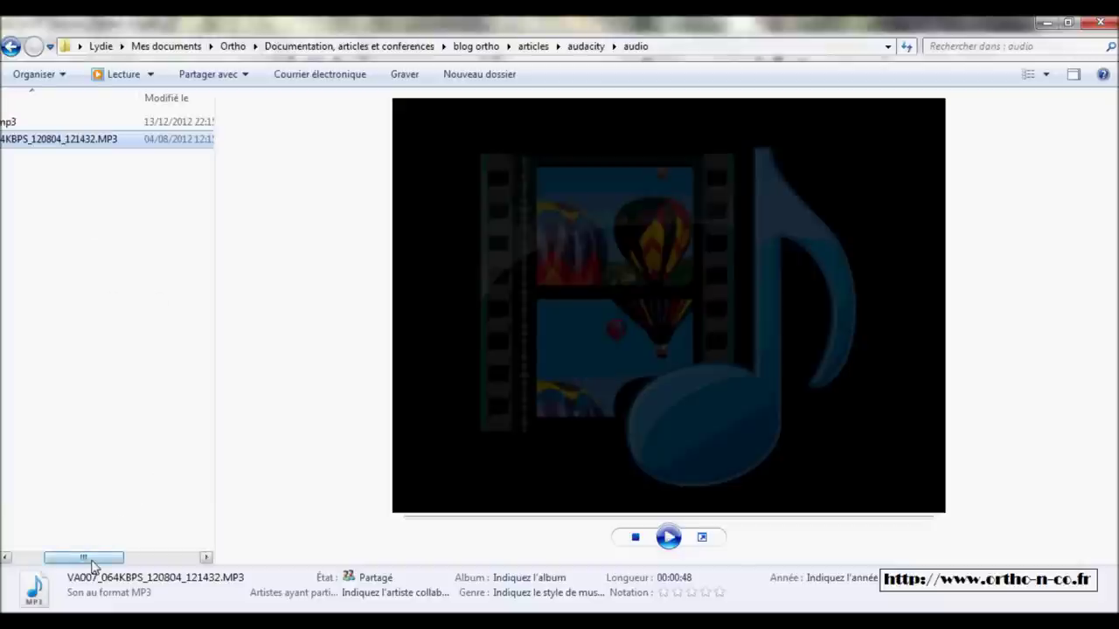
left_click_drag(85, 557, 27, 554)
left_click(87, 125)
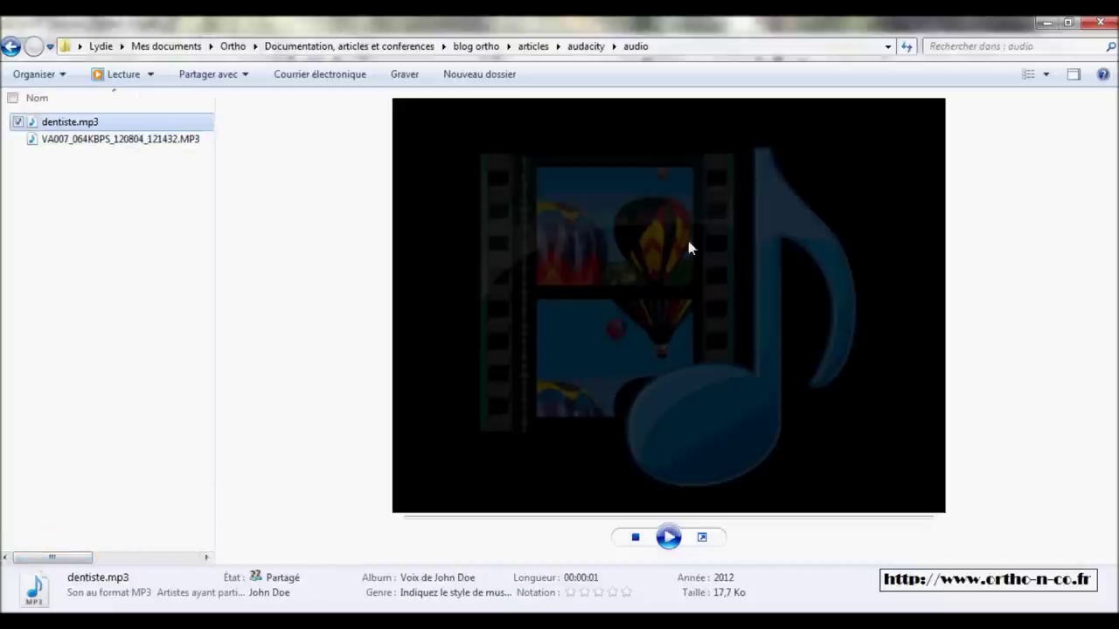
left_click(1074, 75)
left_click(1074, 76)
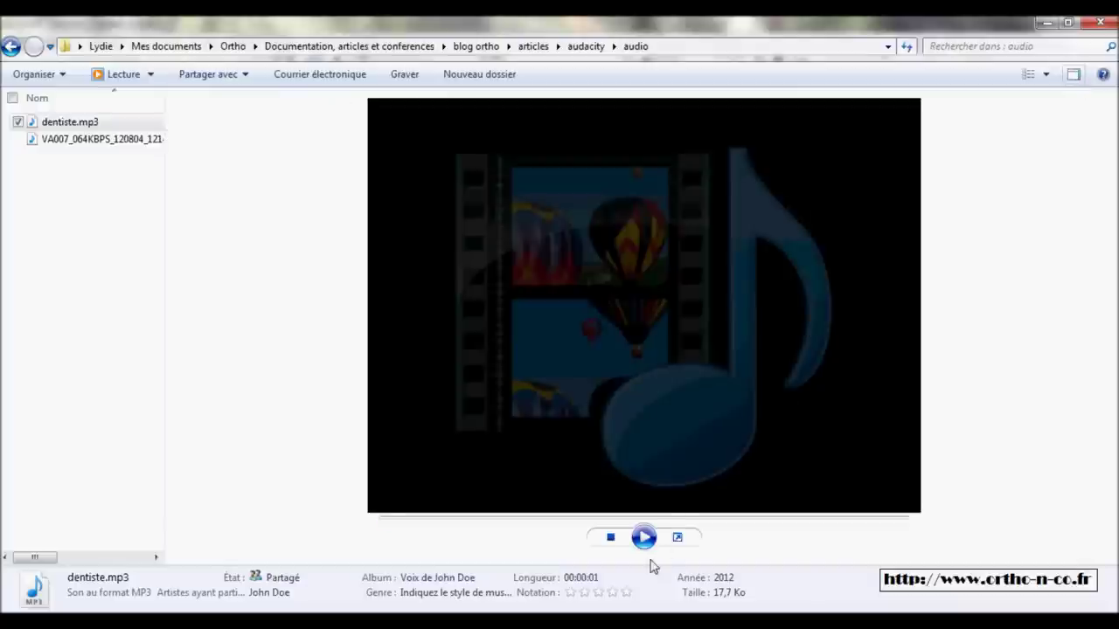
left_click(645, 537)
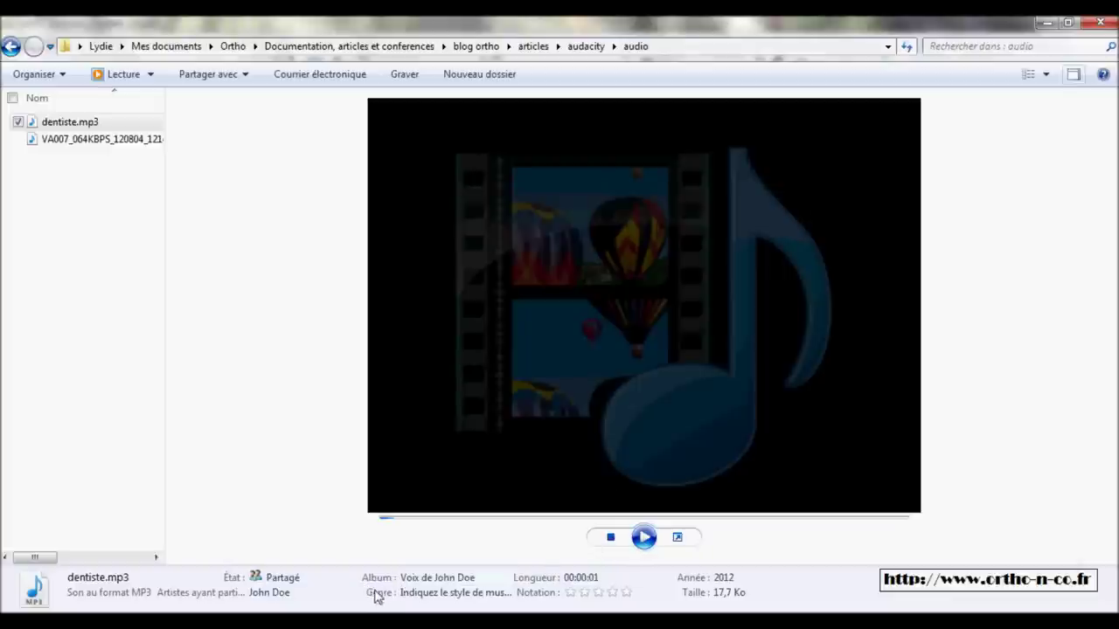
left_click(407, 579)
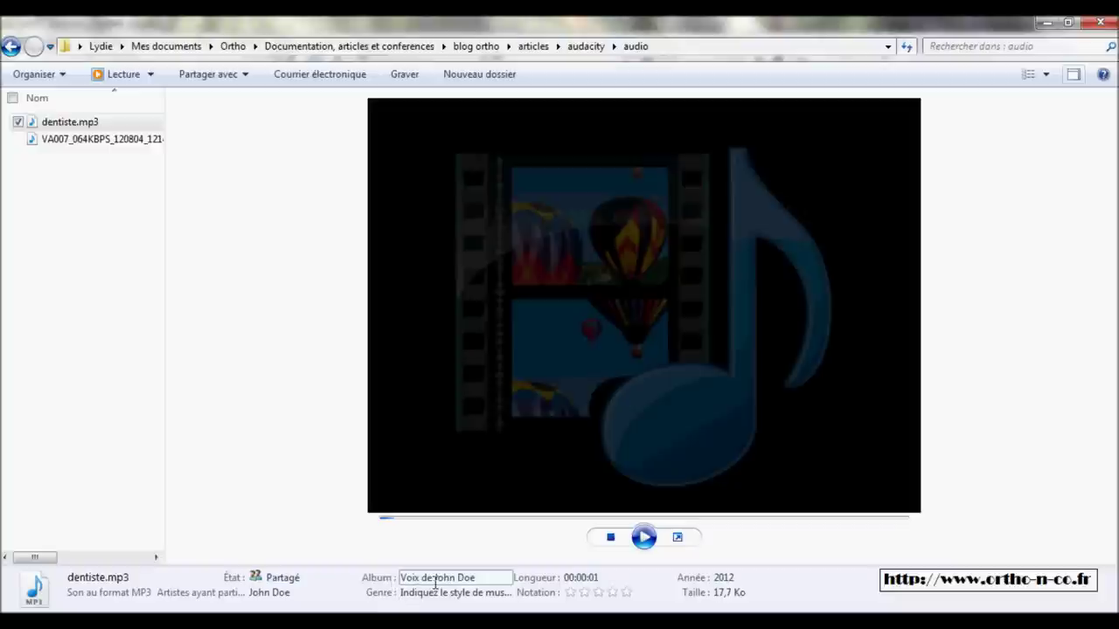
left_click(354, 592)
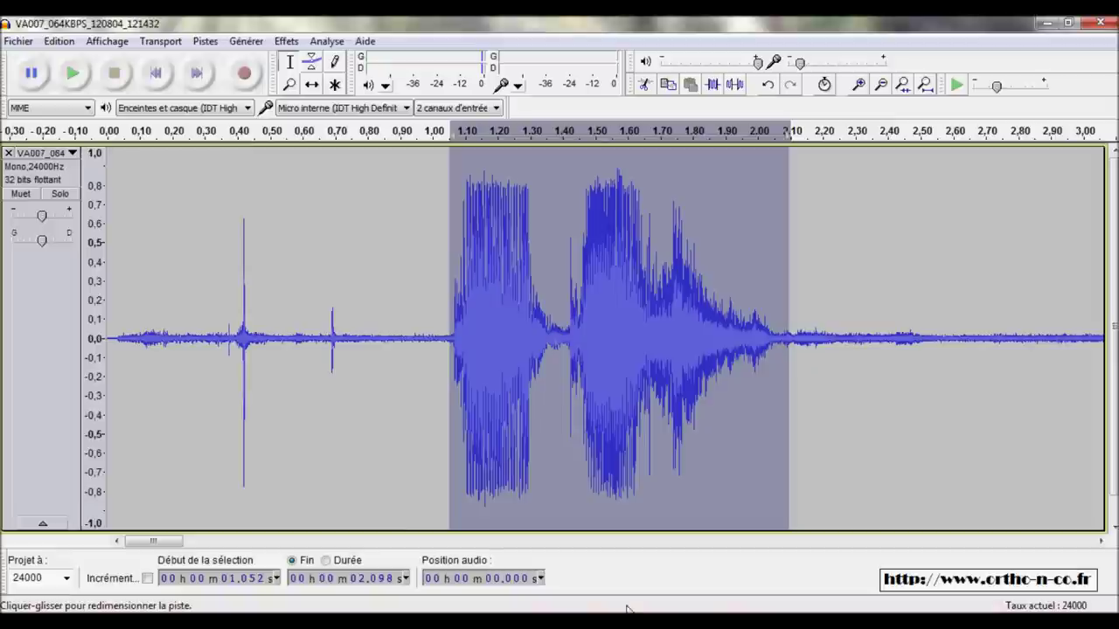
Delete the exported word and the leftover silence from about 0.033 s to 2.265 s before the next word
key("Delete")
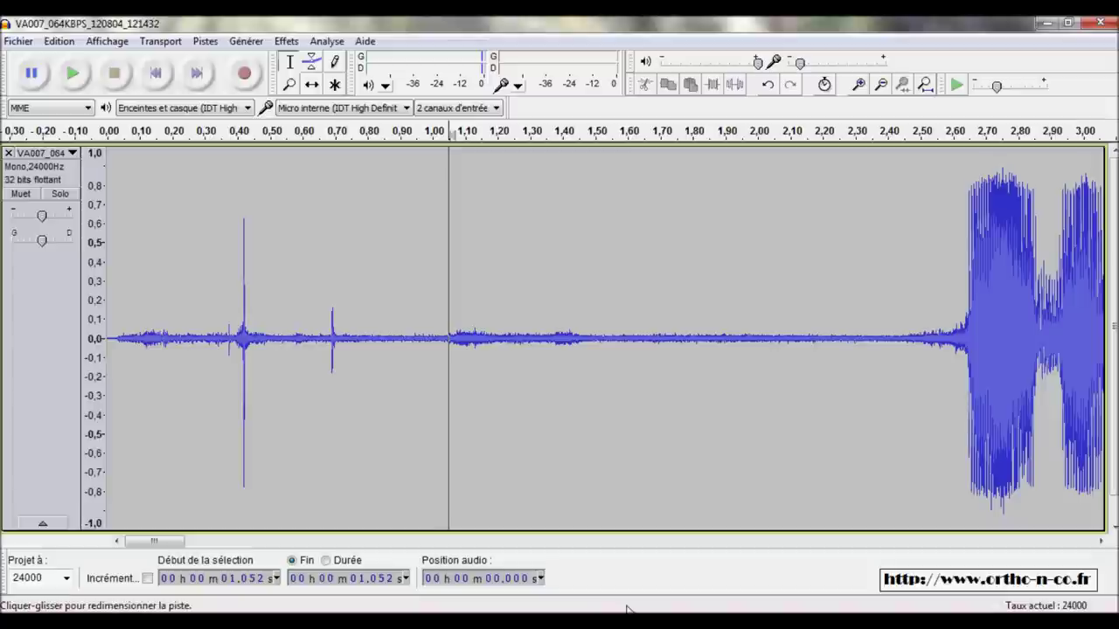
mouse_move(117, 298)
left_mouse_down()
mouse_move(714, 319)
mouse_move(872, 337)
mouse_move(843, 341)
left_mouse_up()
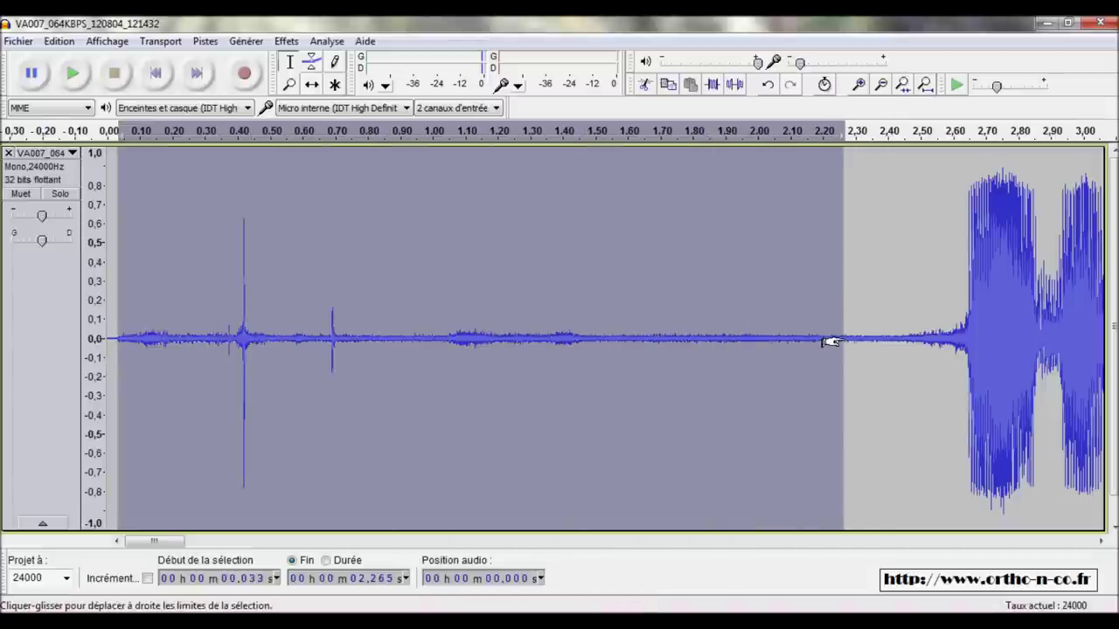
key("Delete")
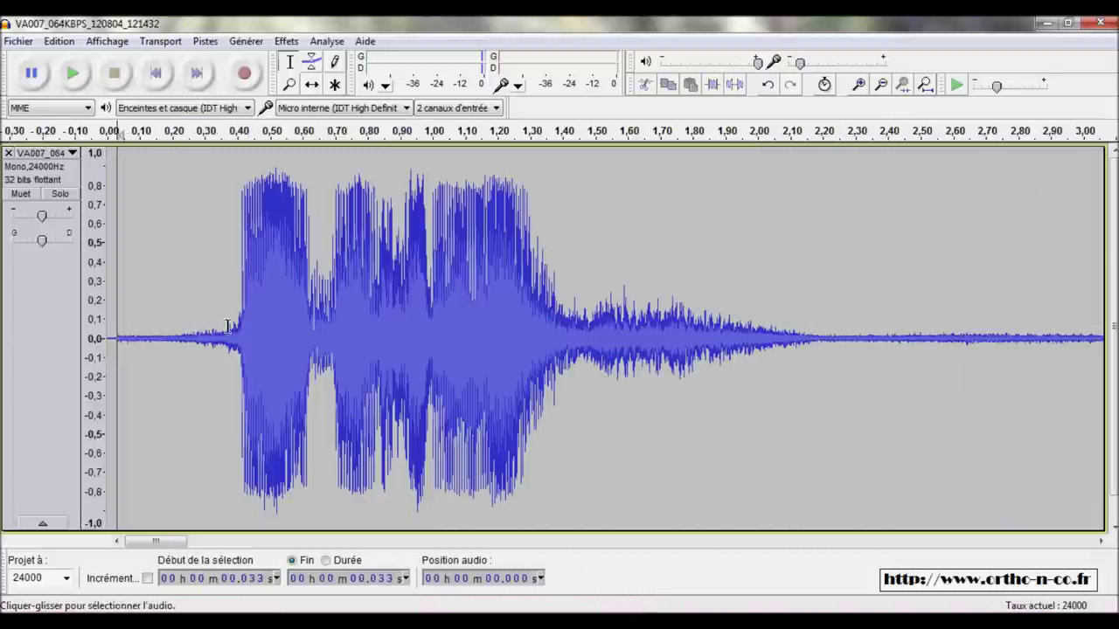
Select the next word from about 0.362 s to 1.487 s, leaving out the trailing noise, and play the selection
left_click_drag(223, 329, 813, 344)
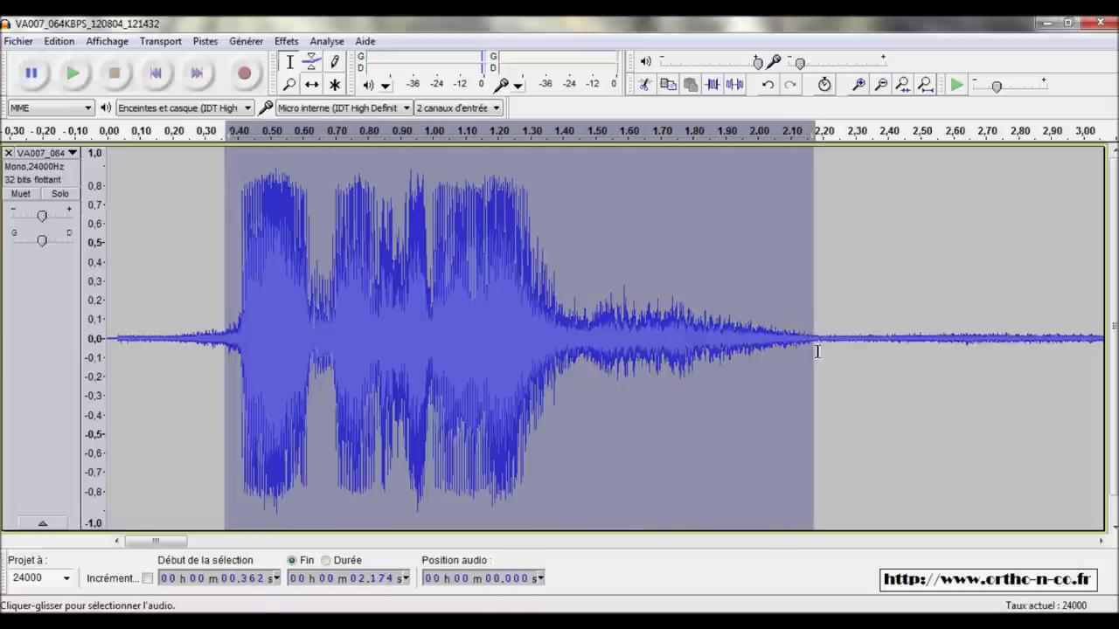
key("space")
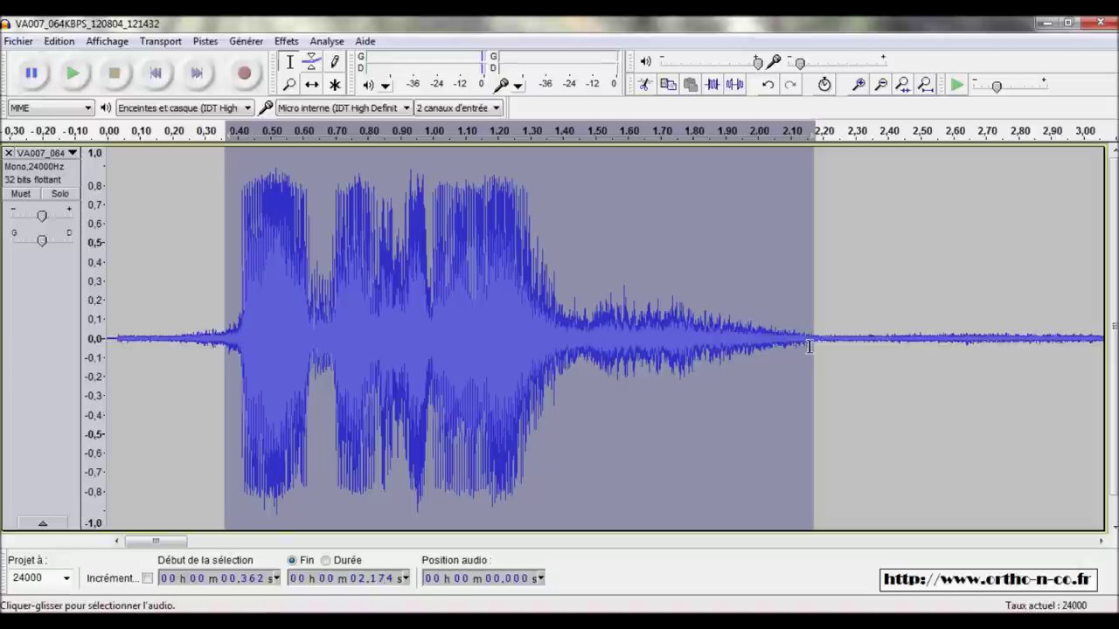
left_click_drag(799, 352, 590, 386)
key("space")
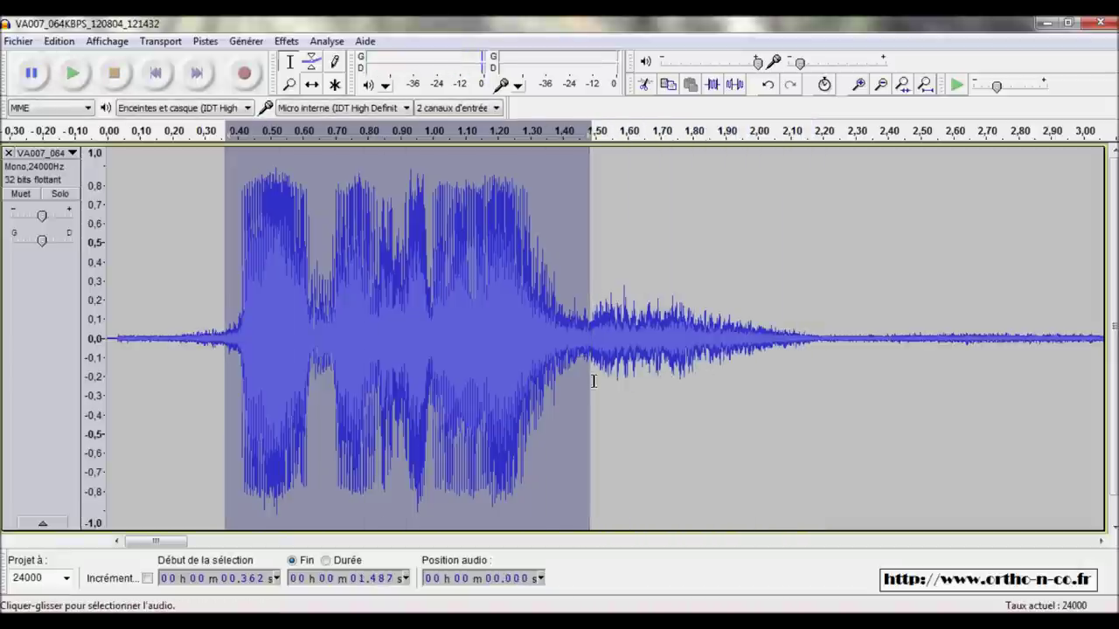
Export the selected word as an MP3 file named "pharmacie" in the audio folder
left_click(17, 41)
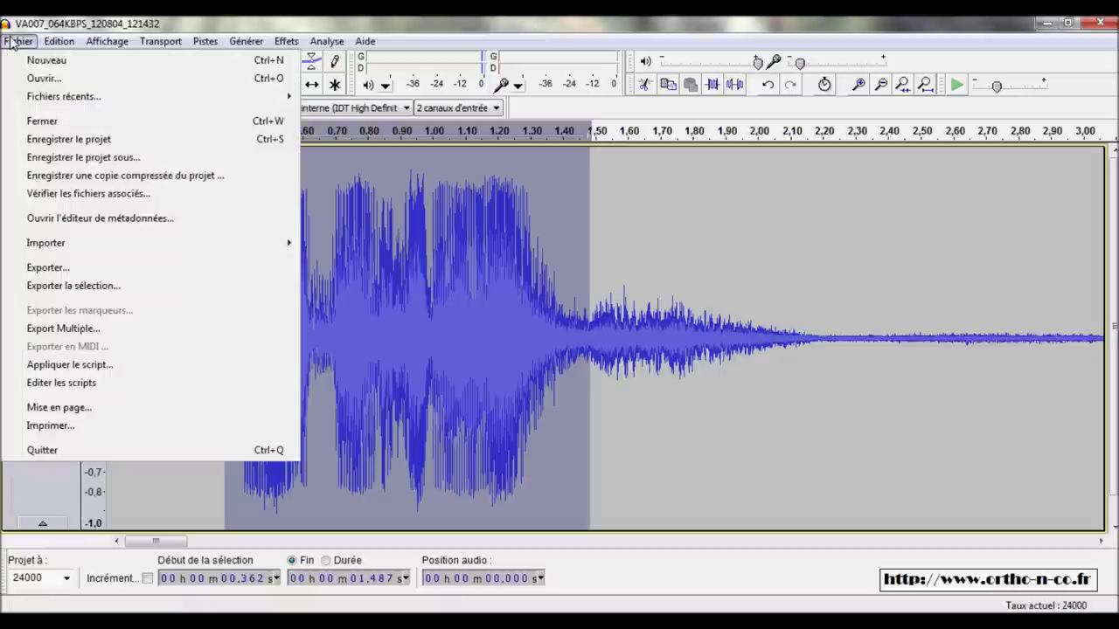
left_click(99, 289)
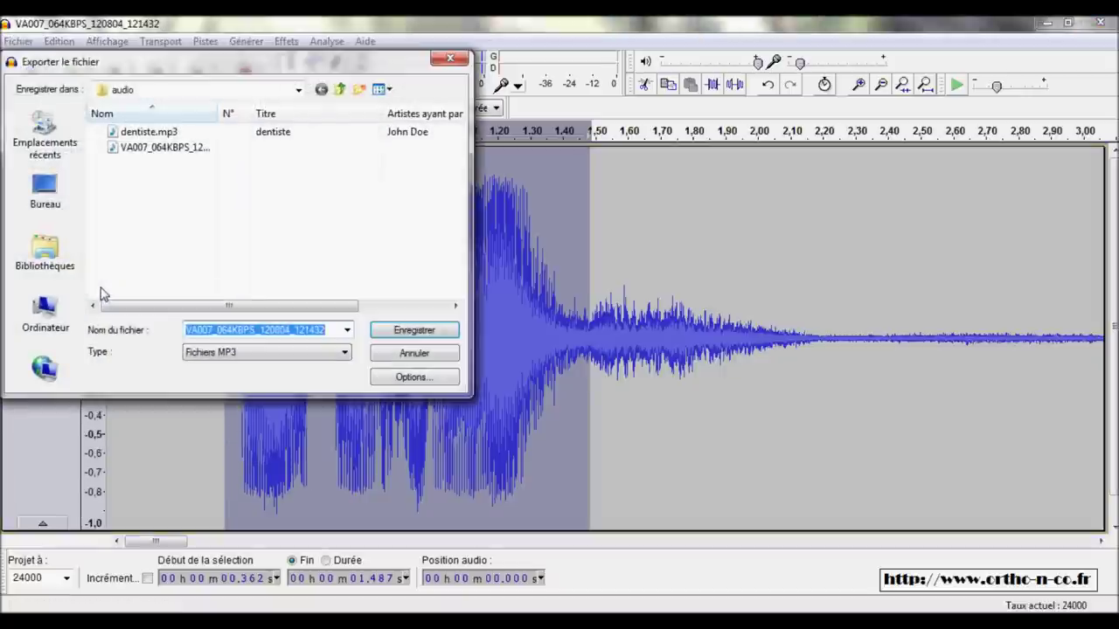
type("pharmacie")
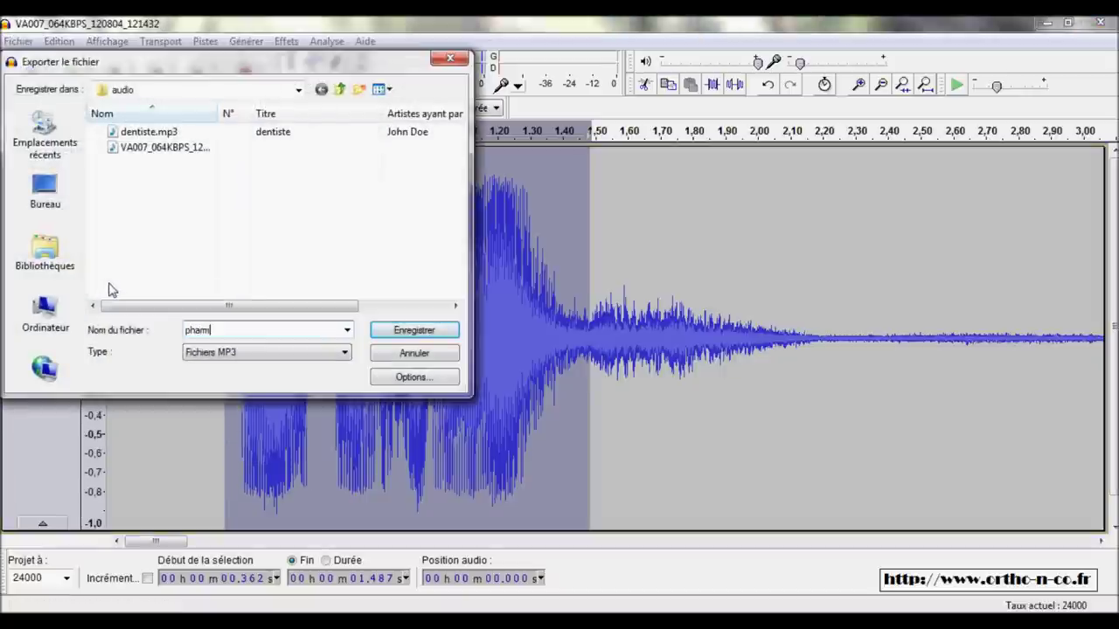
left_click(380, 333)
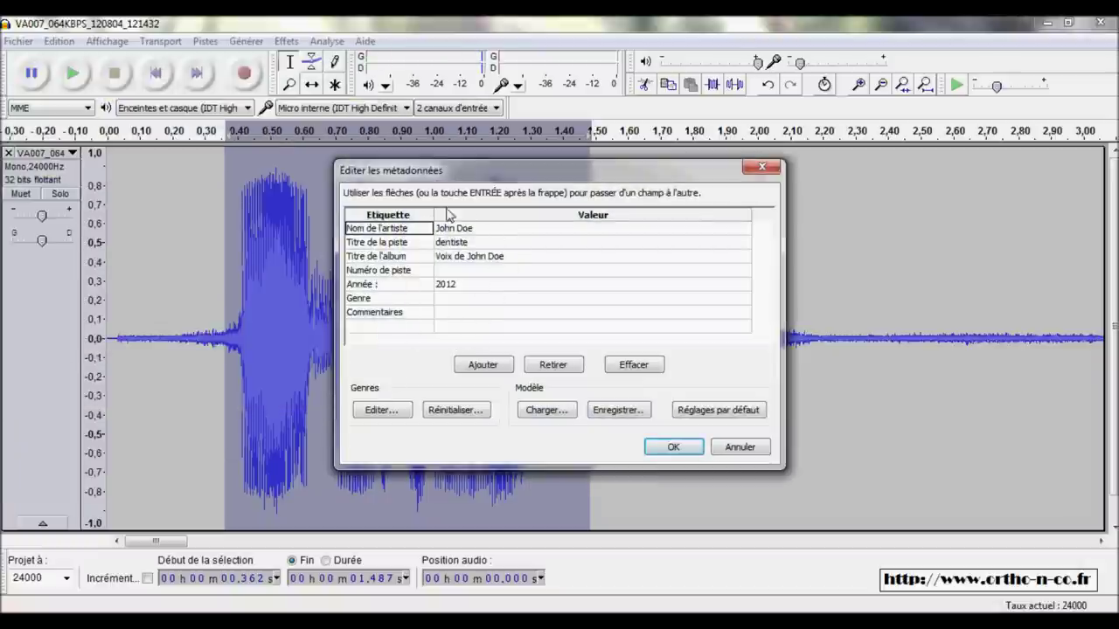
Set the track title metadata to "pharmacie", keep the artist, album and year entries, and finish the export
left_click(462, 246)
left_click_drag(479, 247, 398, 246)
type("pharmacie")
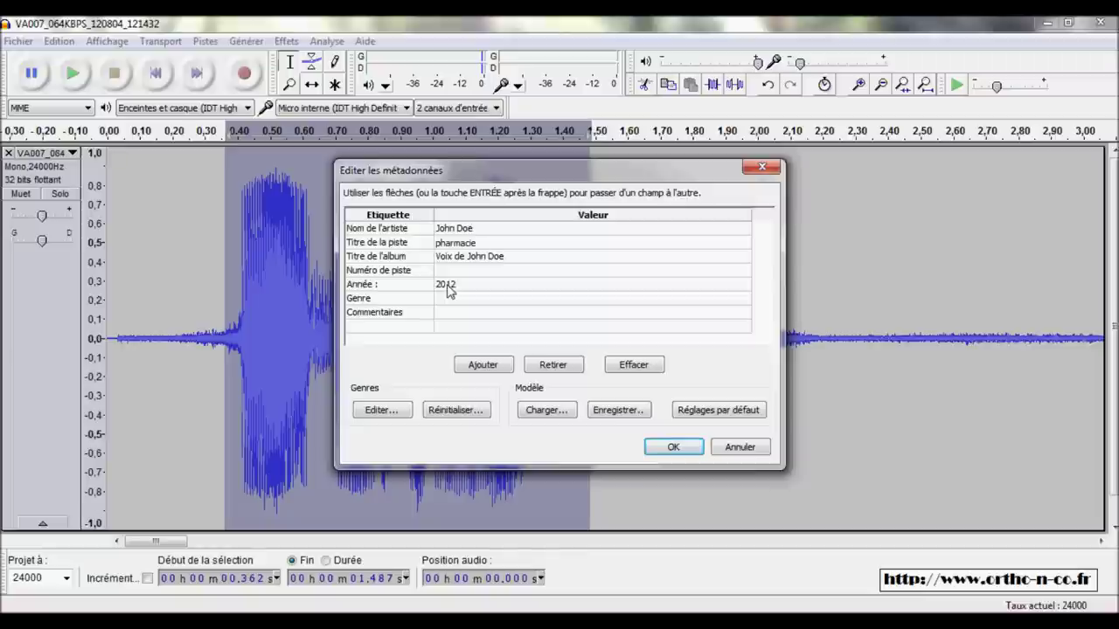
key("Tab")
key("Tab")
key("Tab")
key("Tab")
key("Tab")
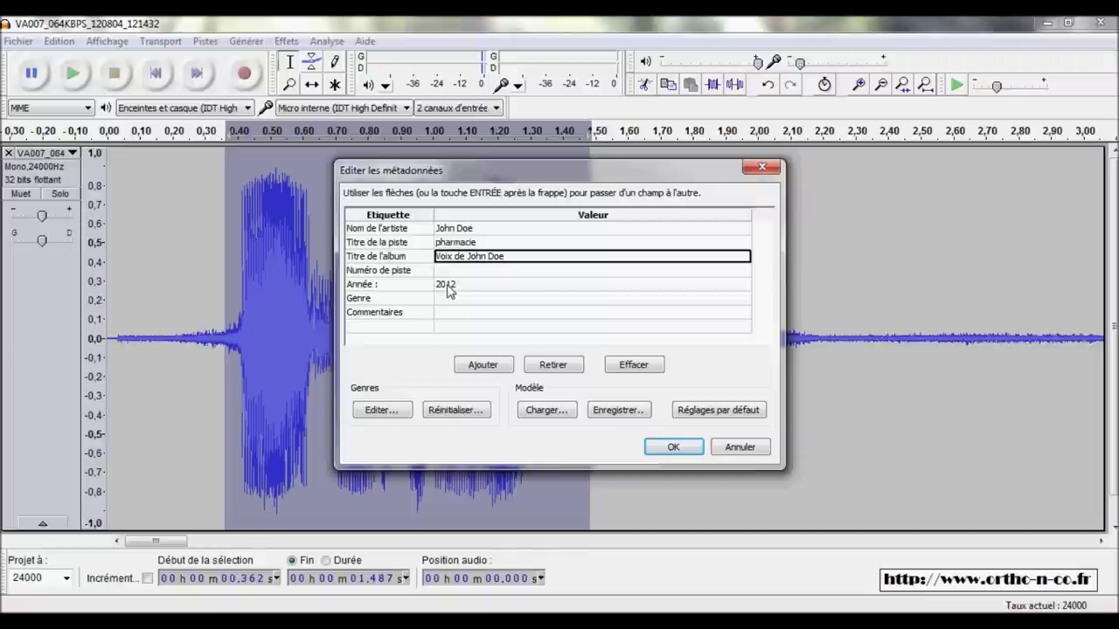
key("Tab")
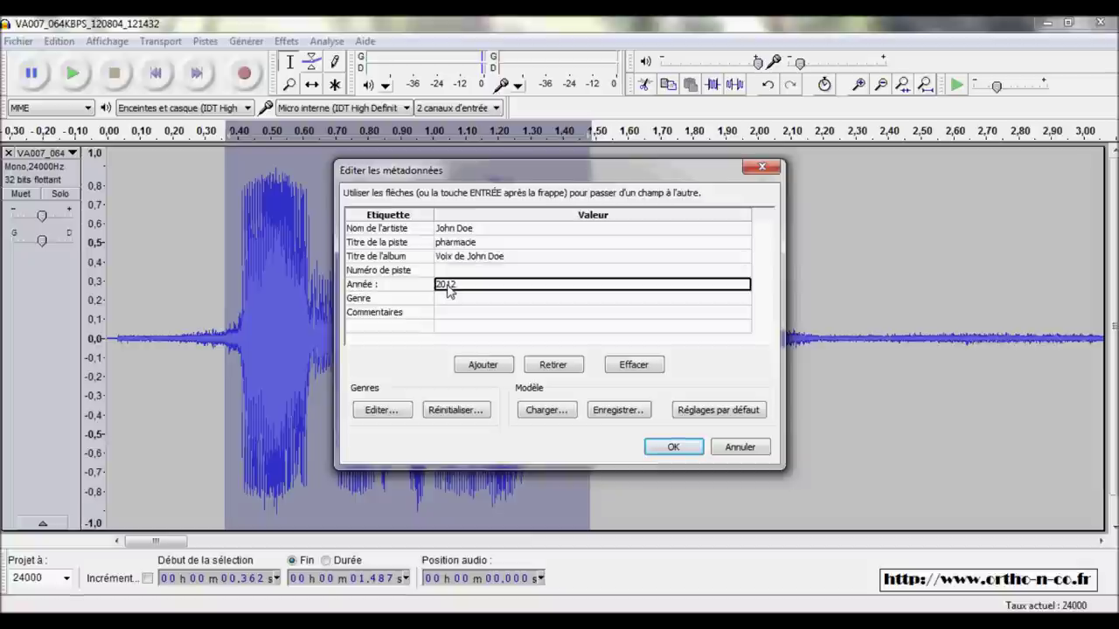
key("Return")
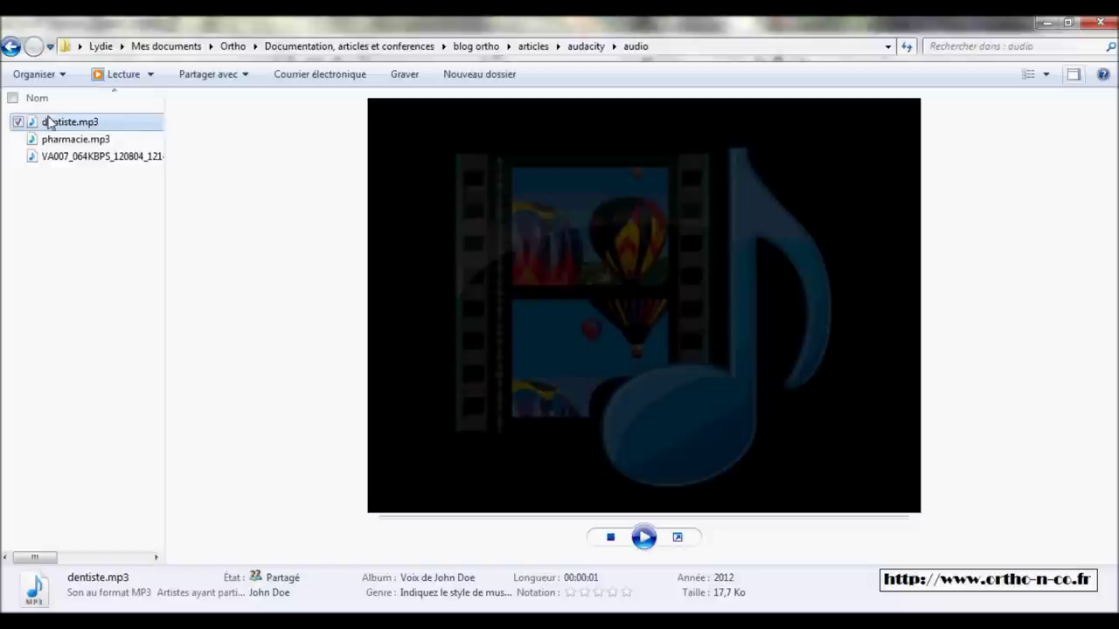
Switch to Windows Explorer and play pharmacie.mp3 from the audio folder to check the export
left_click(49, 141)
left_click(642, 536)
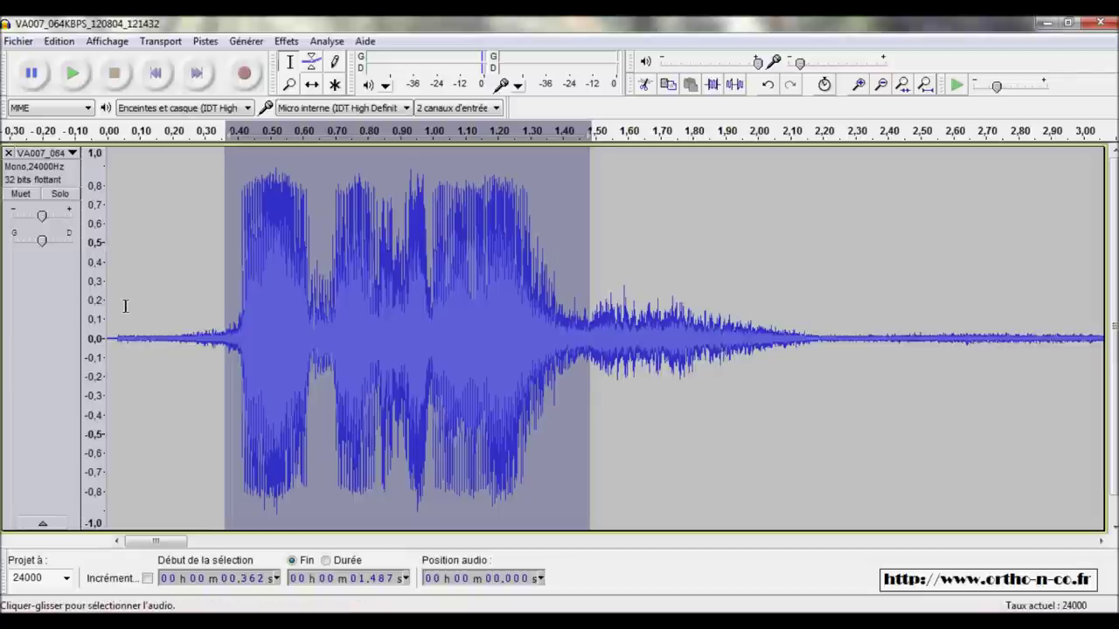
Return to Audacity and delete the exported word, plus the leftover noise and silence from about 0.018 s to 1.8 s before the next word
key("Delete")
left_click_drag(115, 298, 688, 311)
key("Delete")
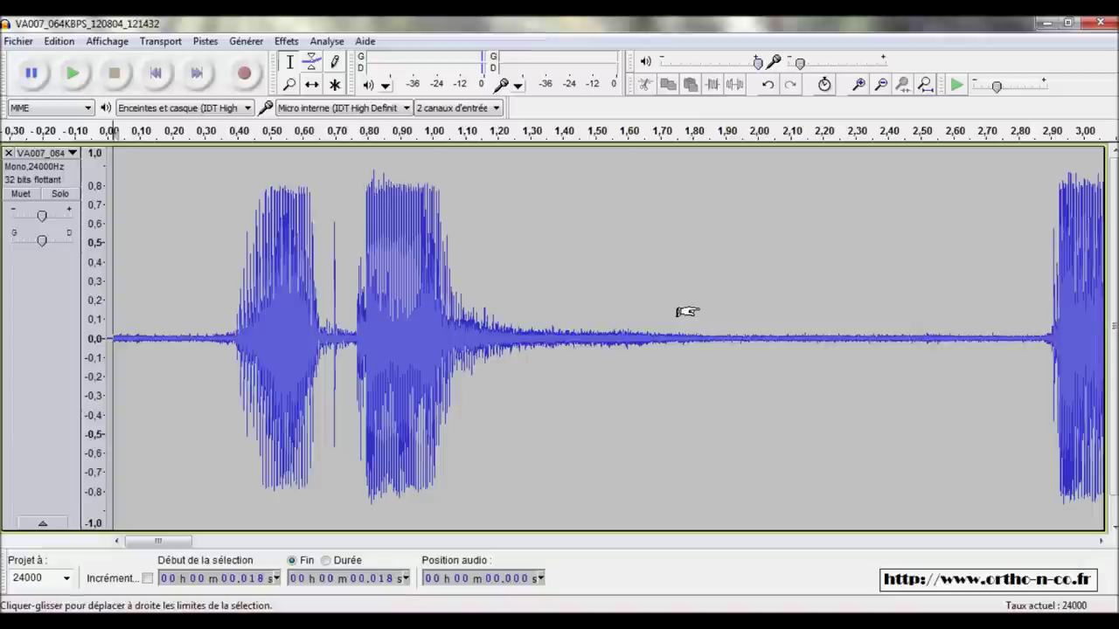